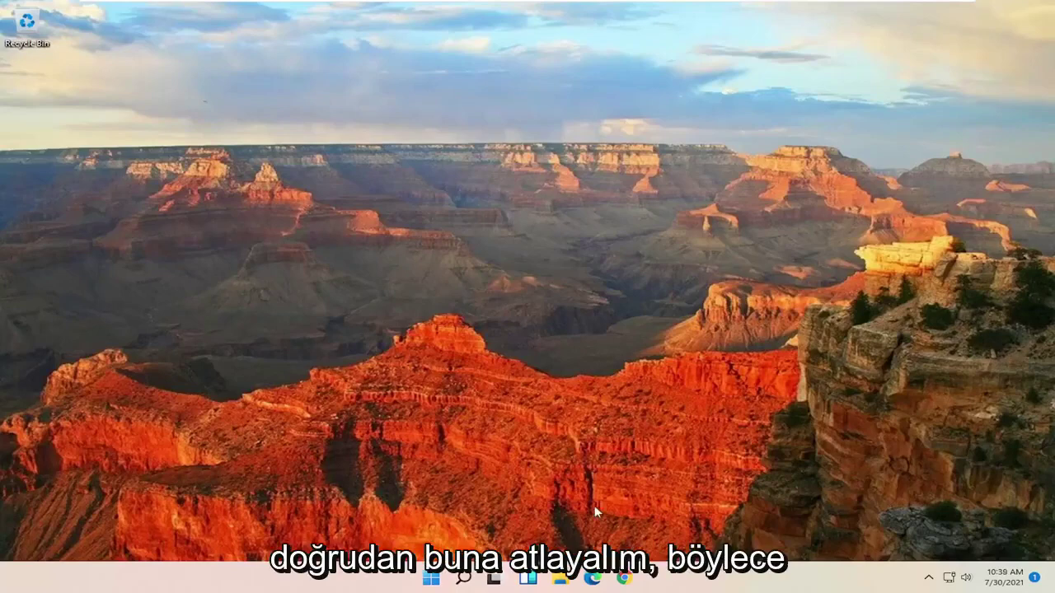
Search the system for "settings" and open the Settings app.
{"action": "left_click", "coordinate": [442, 580]}
{"action": "type", "text": "se"}
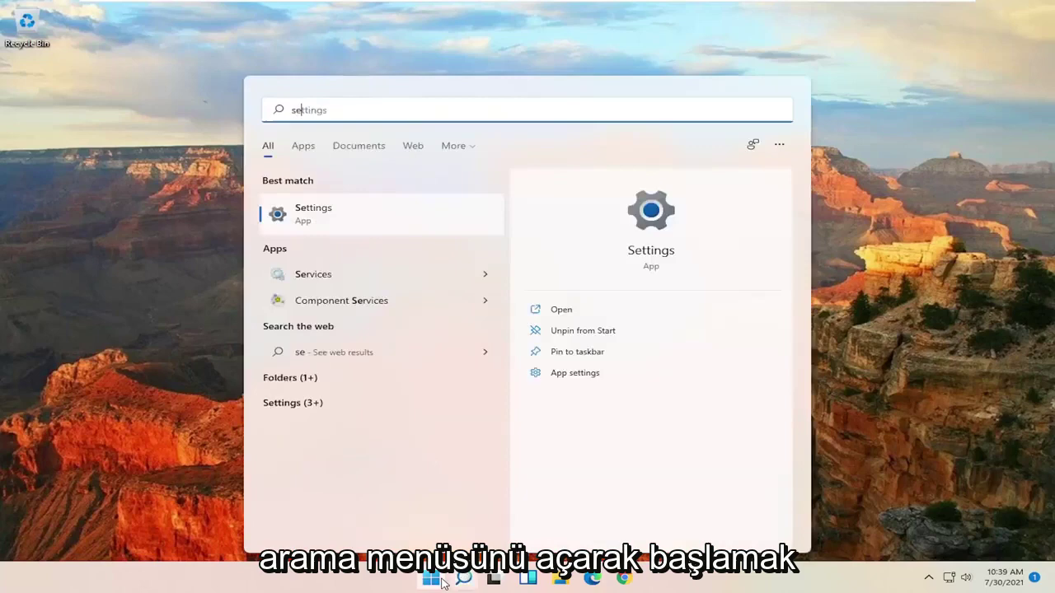
{"action": "type", "text": "ttings"}
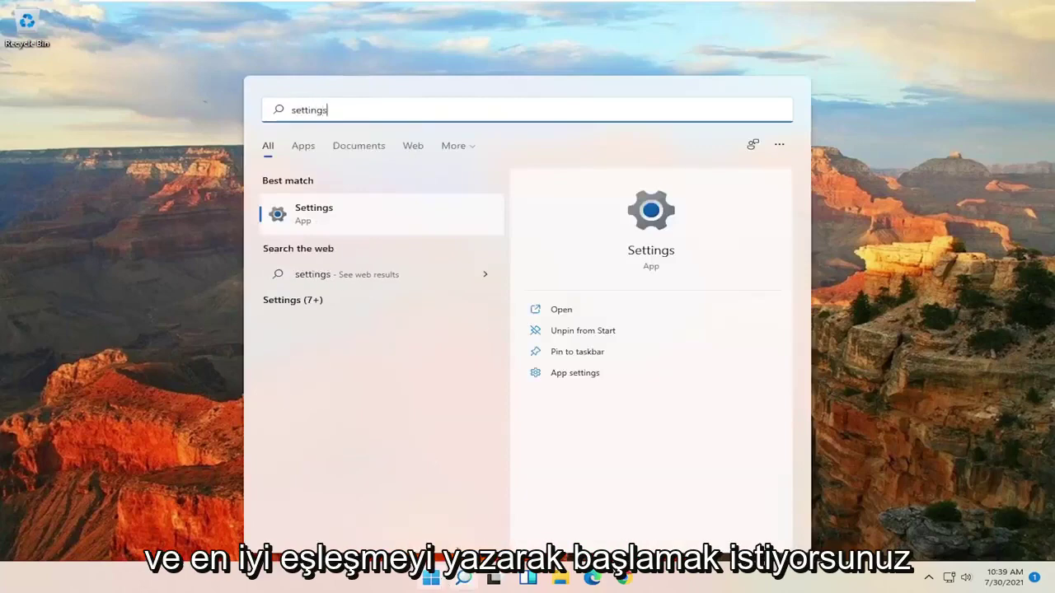
{"action": "left_click", "coordinate": [311, 216]}
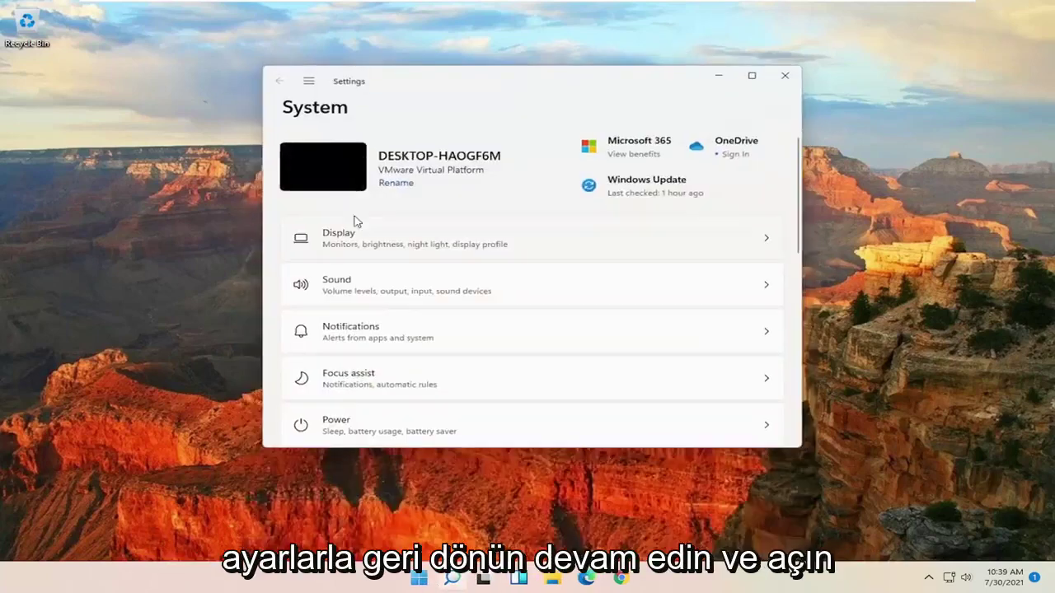
Go to the system's Troubleshoot page and open the list of other troubleshooters.
{"action": "scroll", "coordinate": [461, 252], "scroll_direction": "down", "scroll_amount": 3}
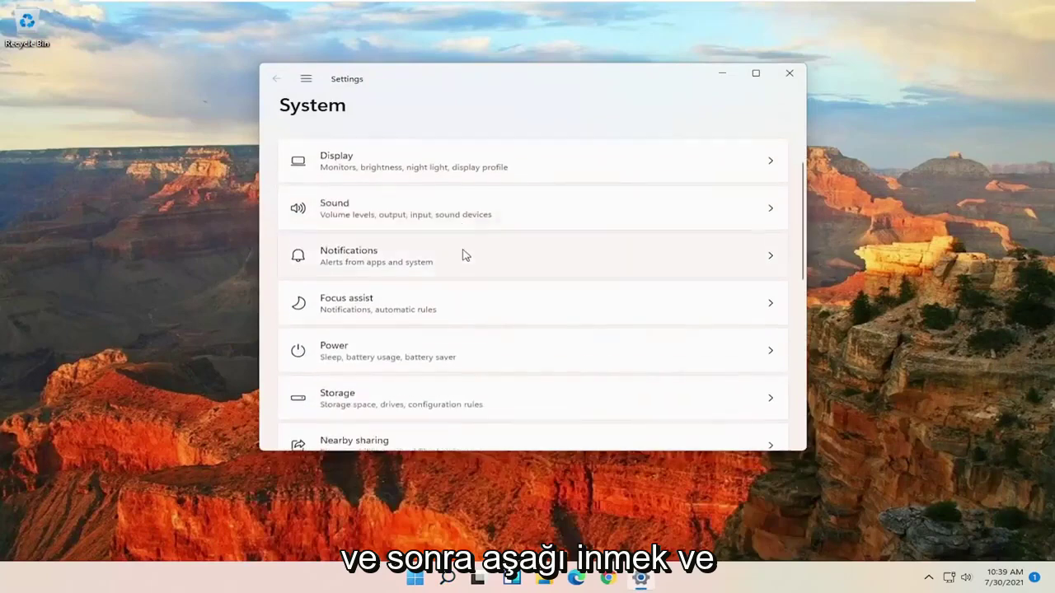
{"action": "scroll", "coordinate": [462, 254], "scroll_direction": "down", "scroll_amount": 2}
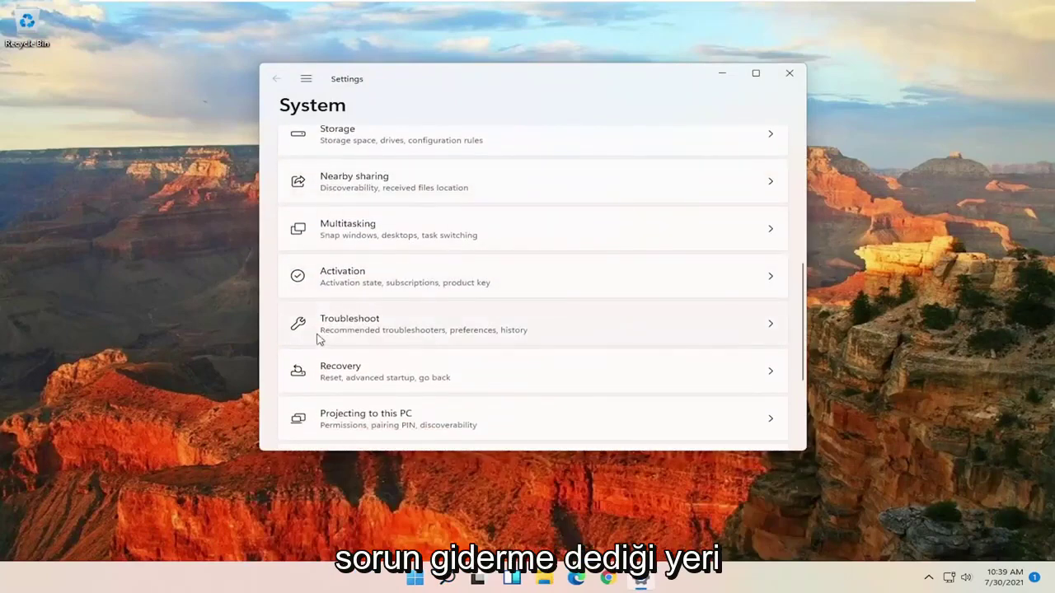
{"action": "left_click", "coordinate": [473, 336]}
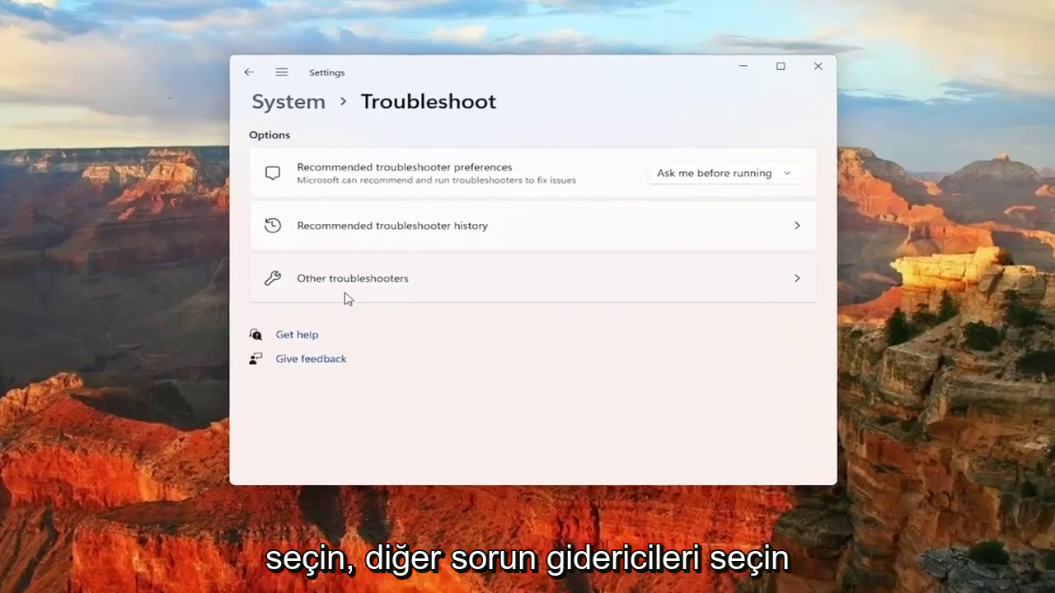
{"action": "left_click", "coordinate": [394, 275]}
Run the Internet Connections troubleshooter on the connection to the Internet, then close it.
{"action": "scroll", "coordinate": [335, 312], "scroll_direction": "down", "scroll_amount": 2}
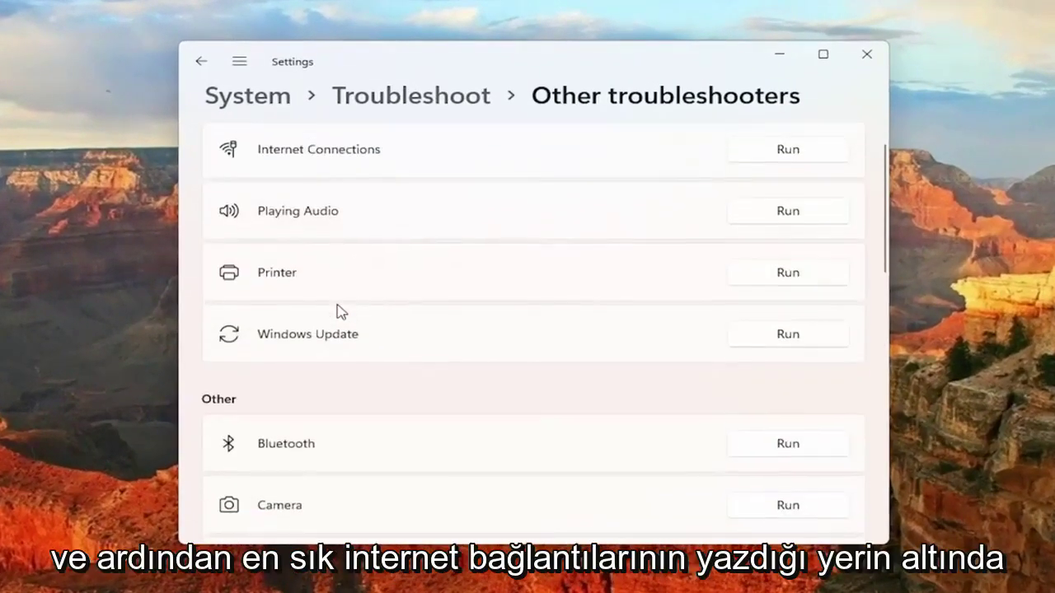
{"action": "scroll", "coordinate": [341, 308], "scroll_direction": "up", "scroll_amount": 2}
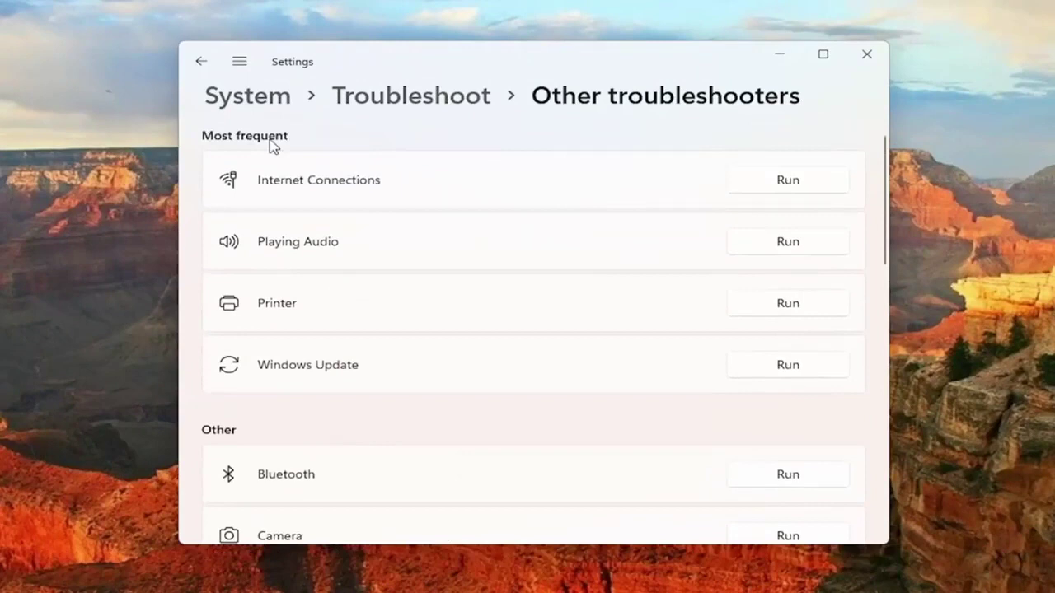
{"action": "left_click", "coordinate": [783, 184]}
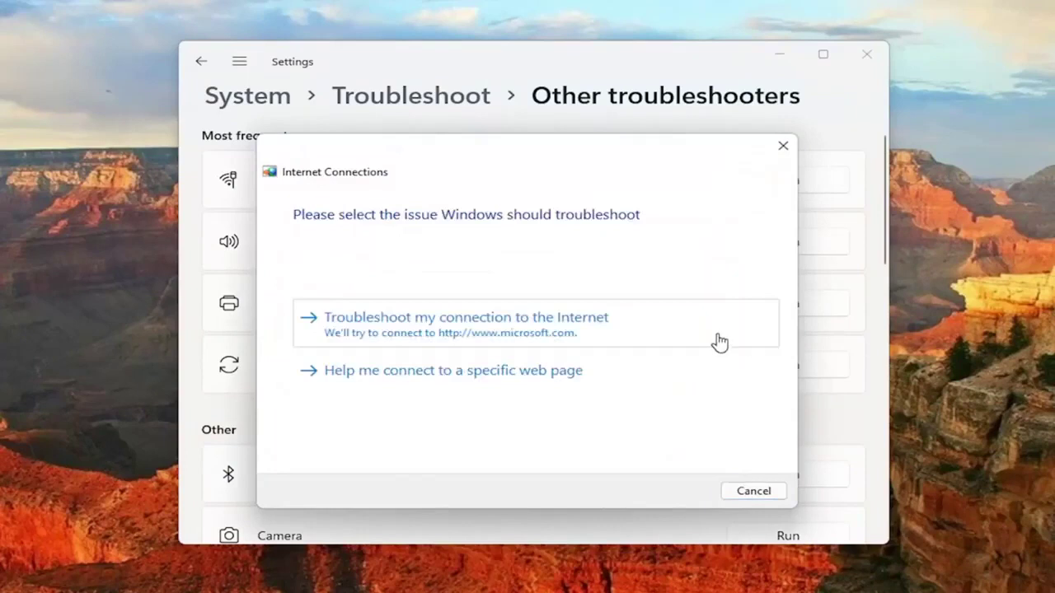
{"action": "left_click", "coordinate": [444, 330]}
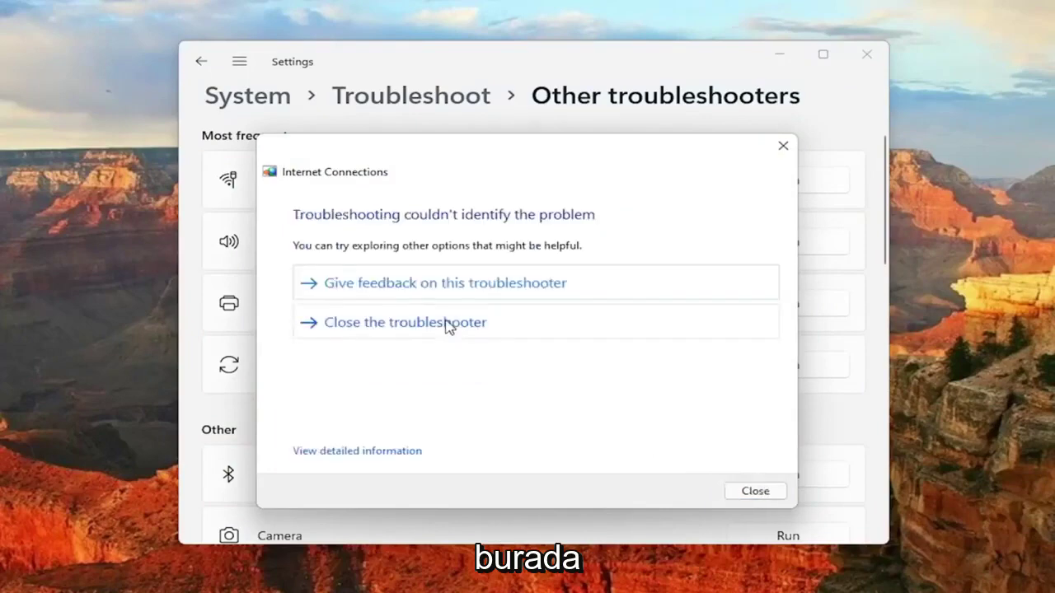
{"action": "left_click", "coordinate": [754, 491]}
Run the Network Adapter troubleshooter with all network adapters selected for diagnosis.
{"action": "scroll", "coordinate": [445, 326], "scroll_direction": "down", "scroll_amount": 3}
{"action": "scroll", "coordinate": [442, 325], "scroll_direction": "down", "scroll_amount": 3}
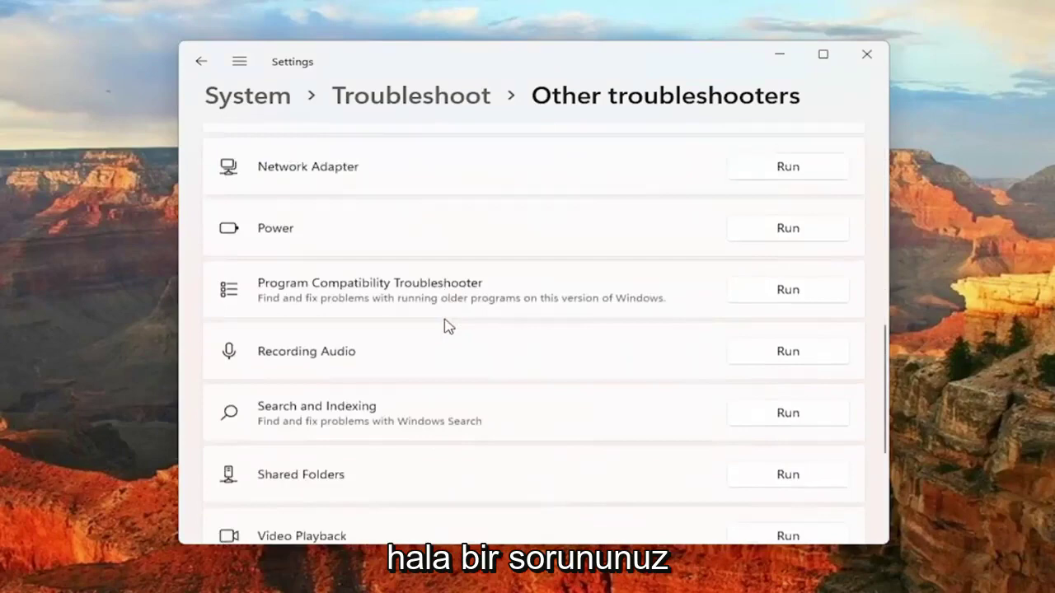
{"action": "scroll", "coordinate": [447, 325], "scroll_direction": "up", "scroll_amount": 6}
{"action": "scroll", "coordinate": [313, 231], "scroll_direction": "down", "scroll_amount": 5}
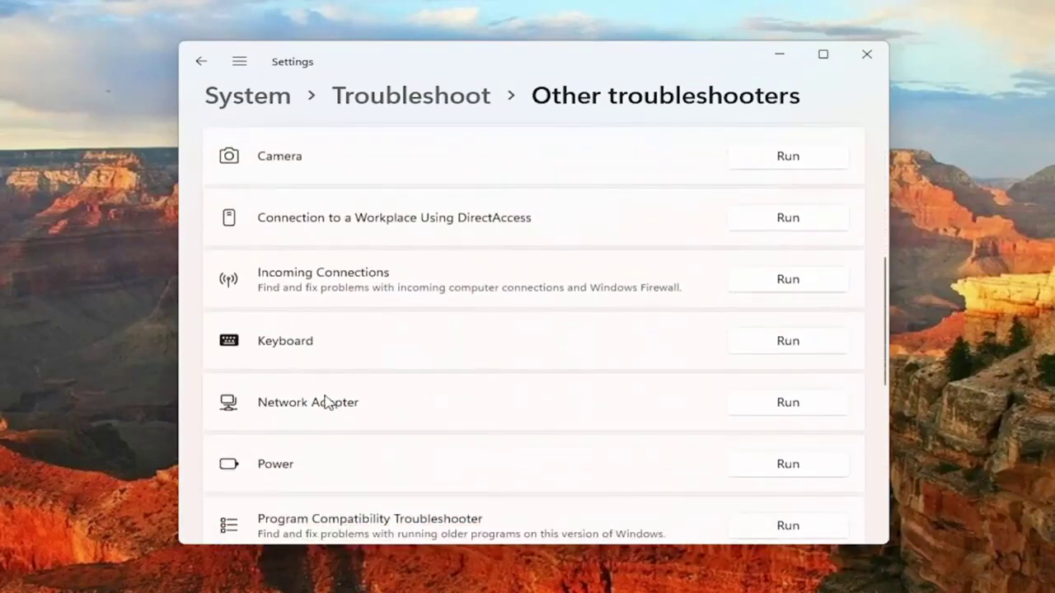
{"action": "scroll", "coordinate": [321, 402], "scroll_direction": "down", "scroll_amount": 1}
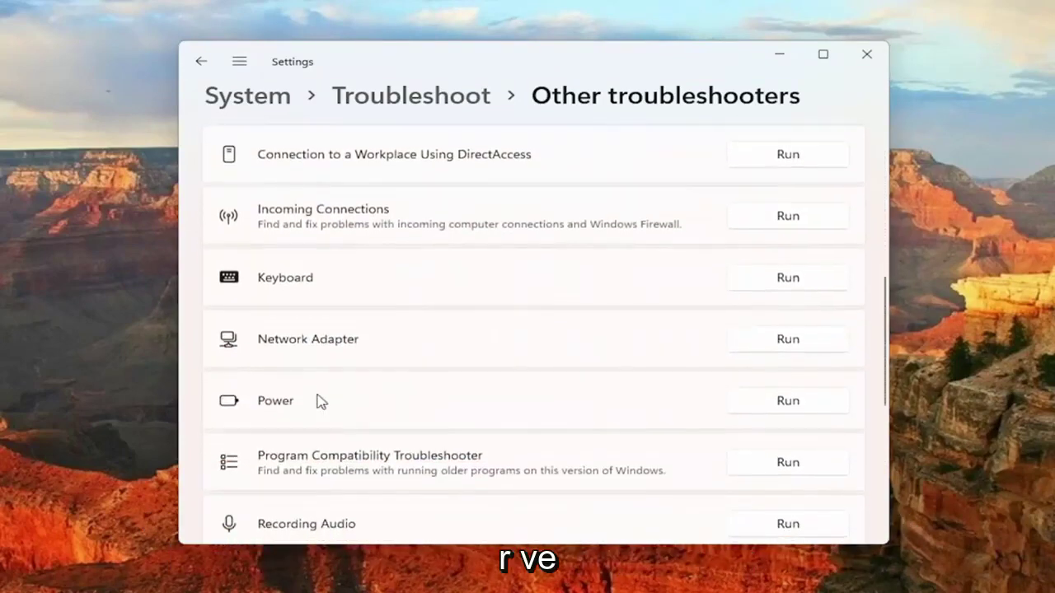
{"action": "left_click", "coordinate": [791, 346]}
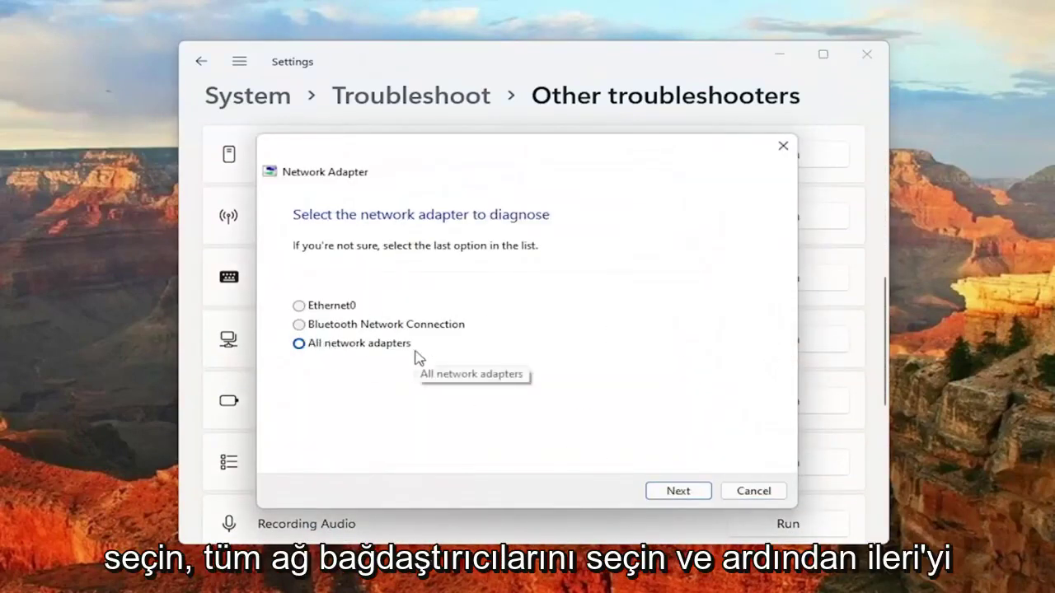
{"action": "left_click", "coordinate": [684, 491]}
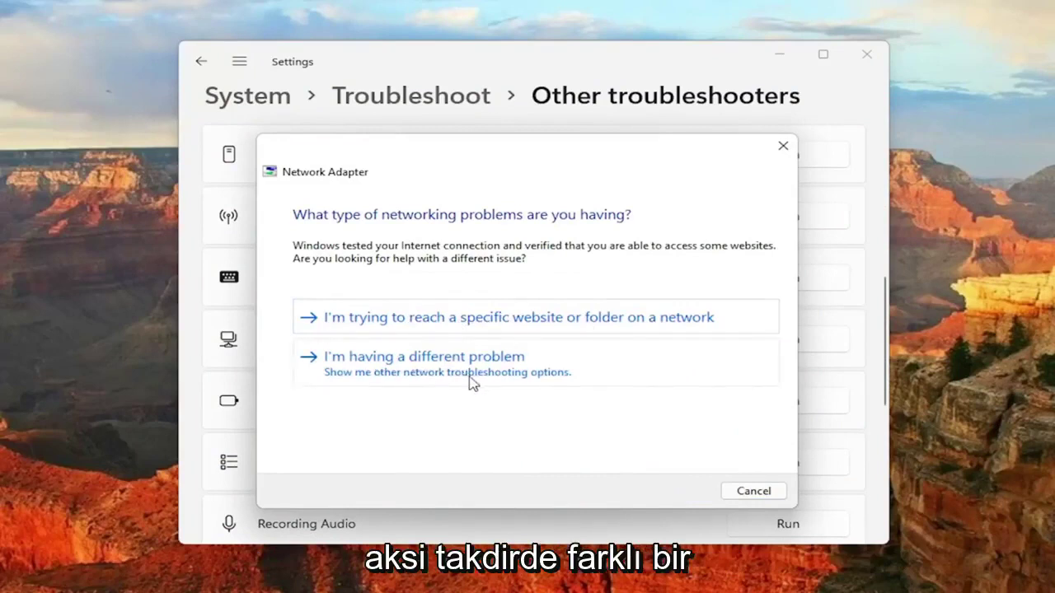
Troubleshoot reaching a specific website using the address google.com, then close the troubleshooter.
{"action": "left_click", "coordinate": [556, 328]}
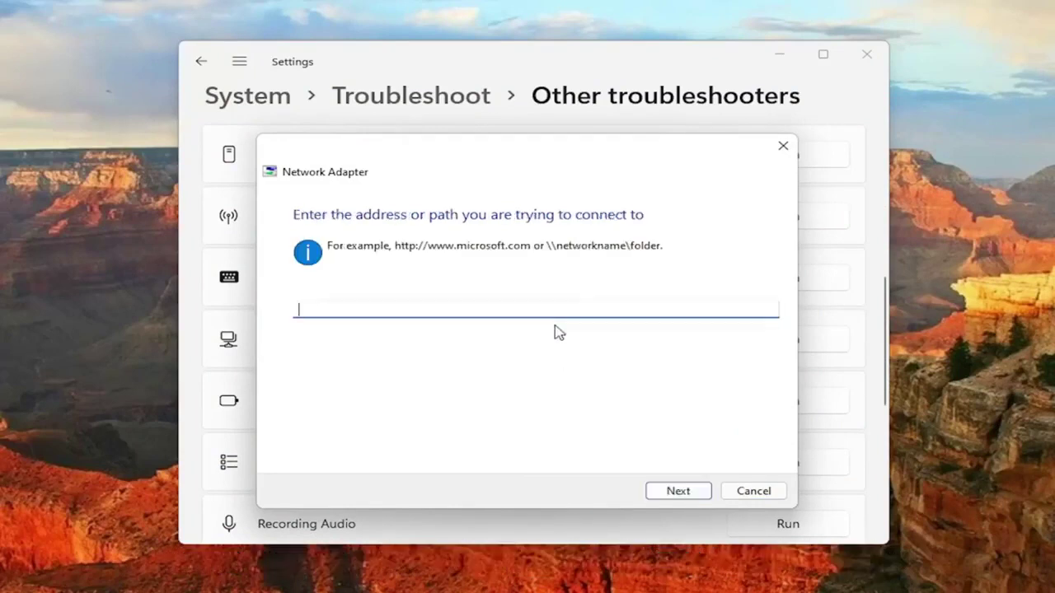
{"action": "type", "text": "google.com"}
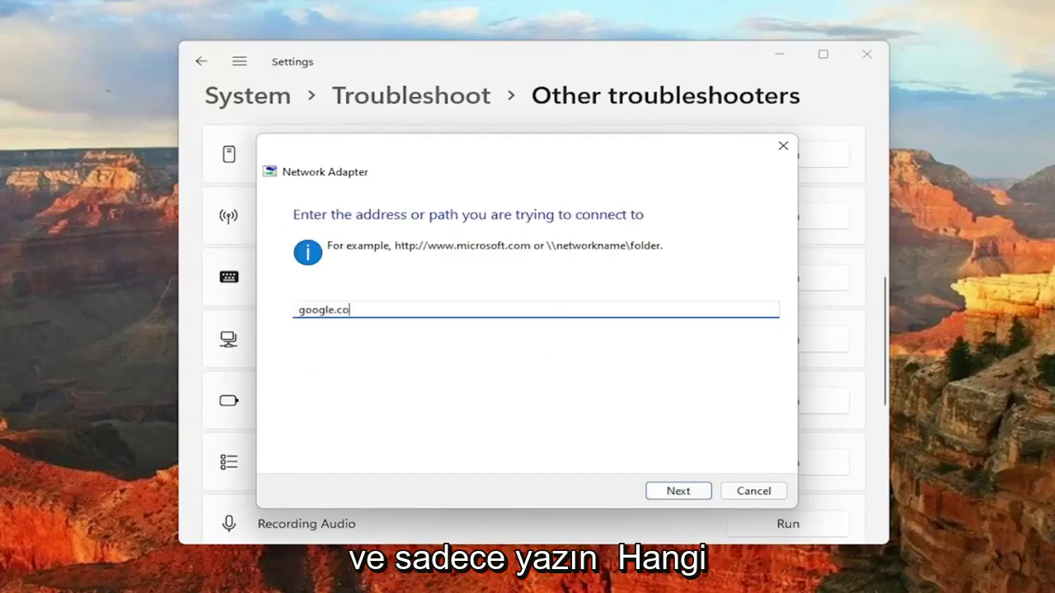
{"action": "left_click", "coordinate": [669, 494]}
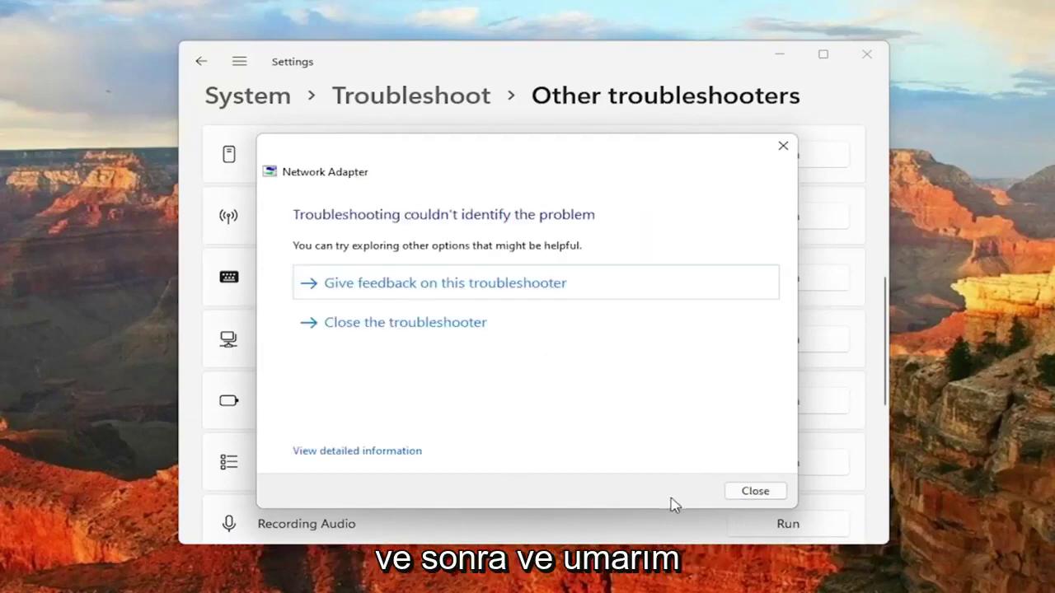
{"action": "left_click", "coordinate": [754, 491]}
{"action": "scroll", "coordinate": [533, 417], "scroll_direction": "down", "scroll_amount": 2}
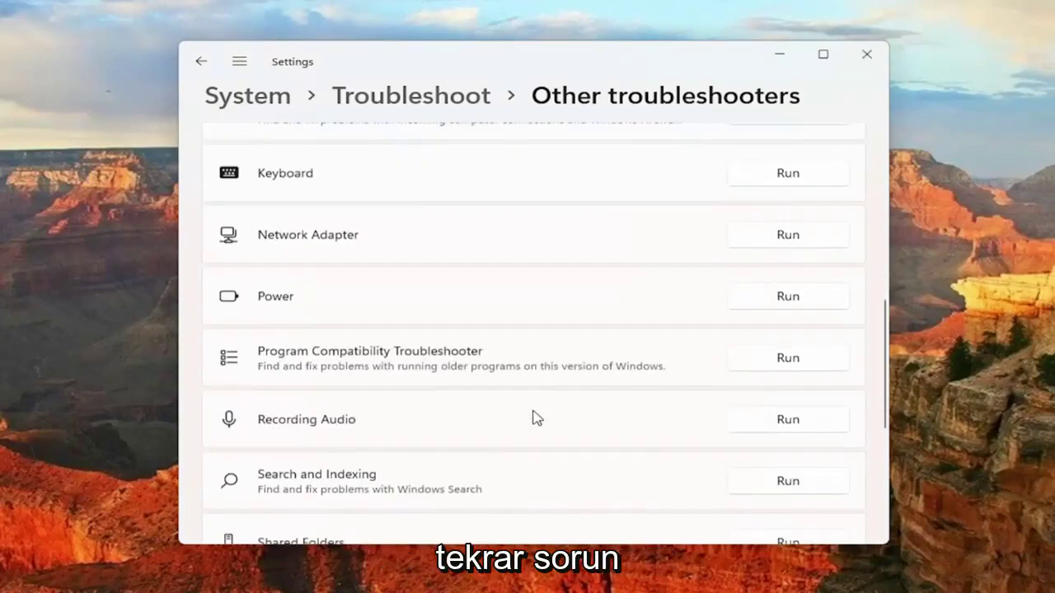
{"action": "scroll", "coordinate": [536, 418], "scroll_direction": "down", "scroll_amount": 5}
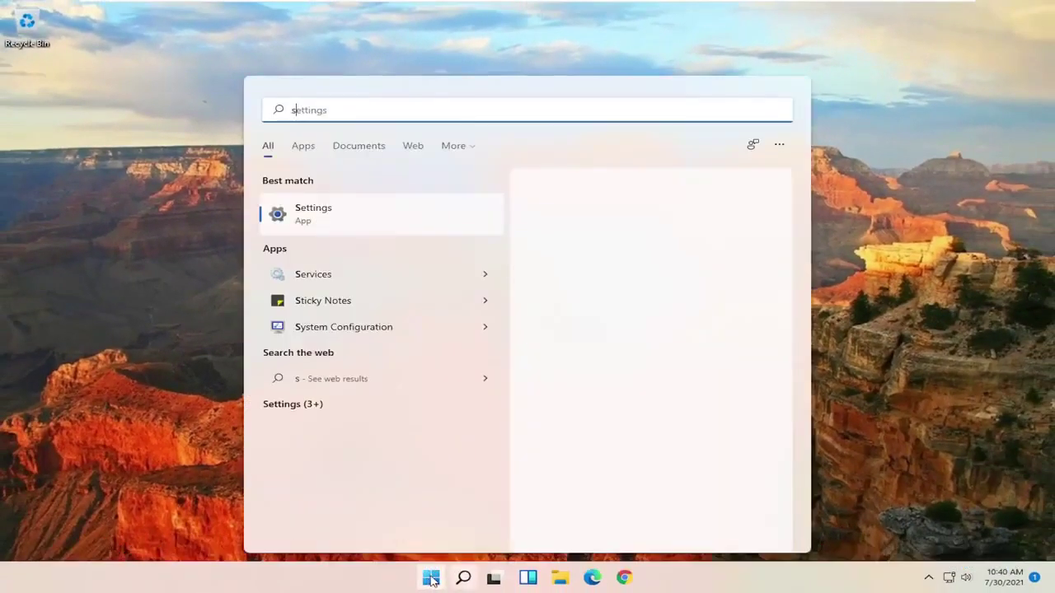
Open the Settings app again and switch from System to the Network & internet category.
{"action": "left_click", "coordinate": [321, 219]}
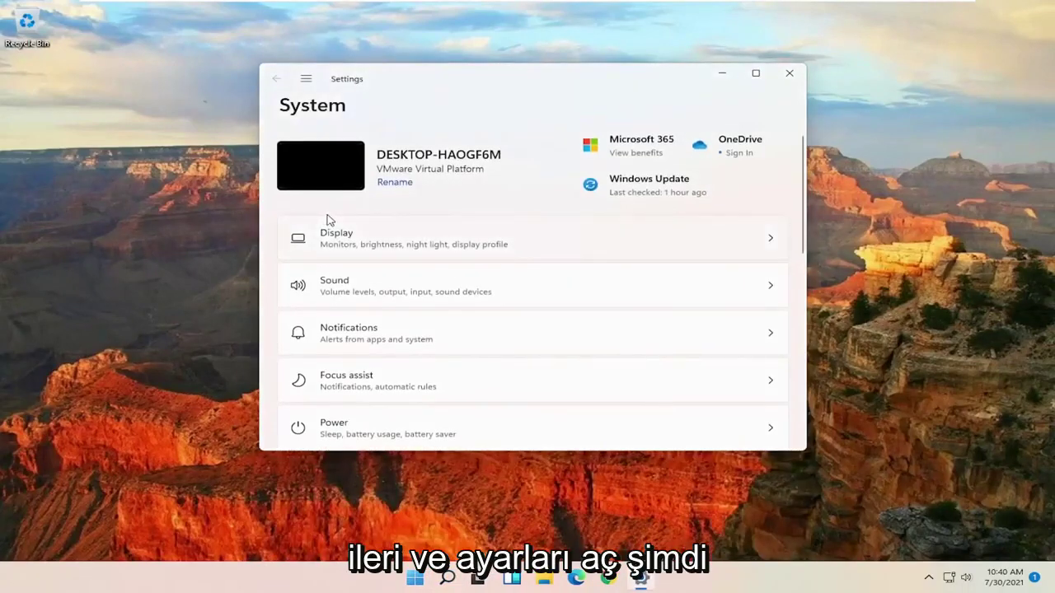
{"action": "left_click", "coordinate": [305, 78]}
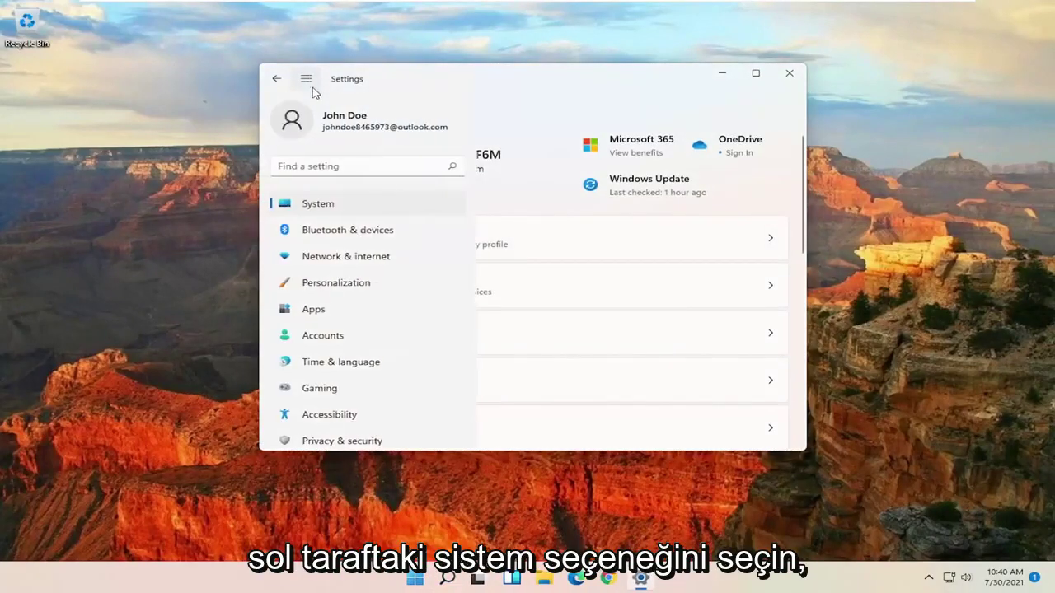
{"action": "left_click", "coordinate": [316, 206]}
{"action": "left_click", "coordinate": [309, 79]}
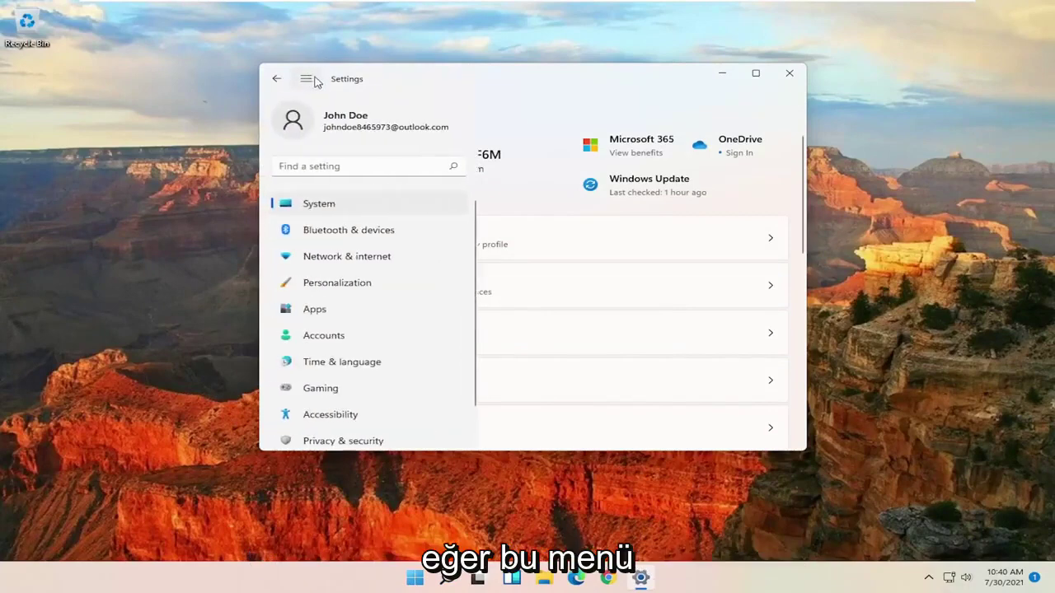
{"action": "left_click", "coordinate": [319, 208]}
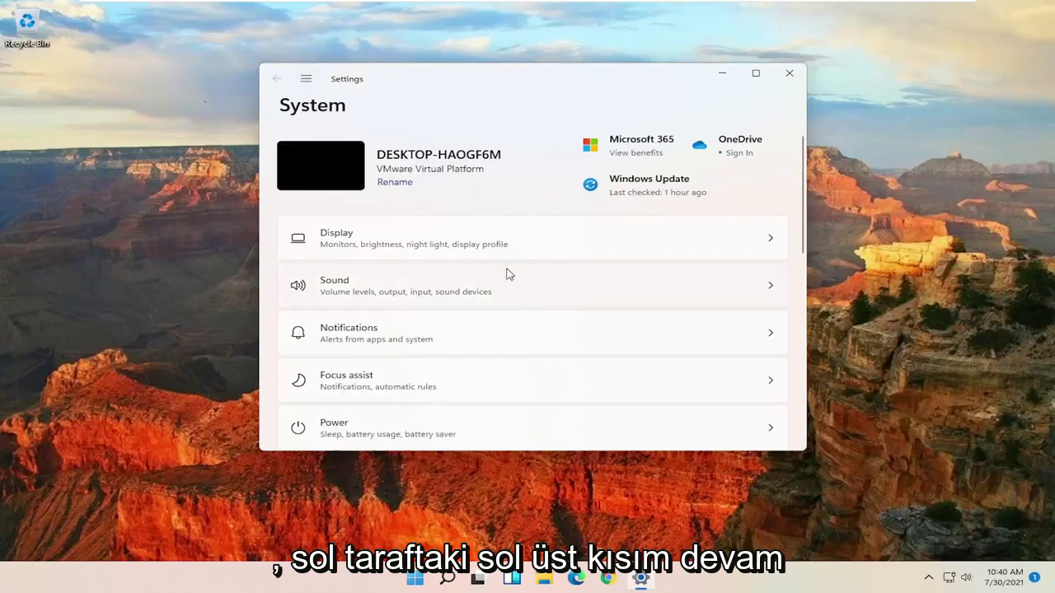
{"action": "left_click", "coordinate": [307, 80]}
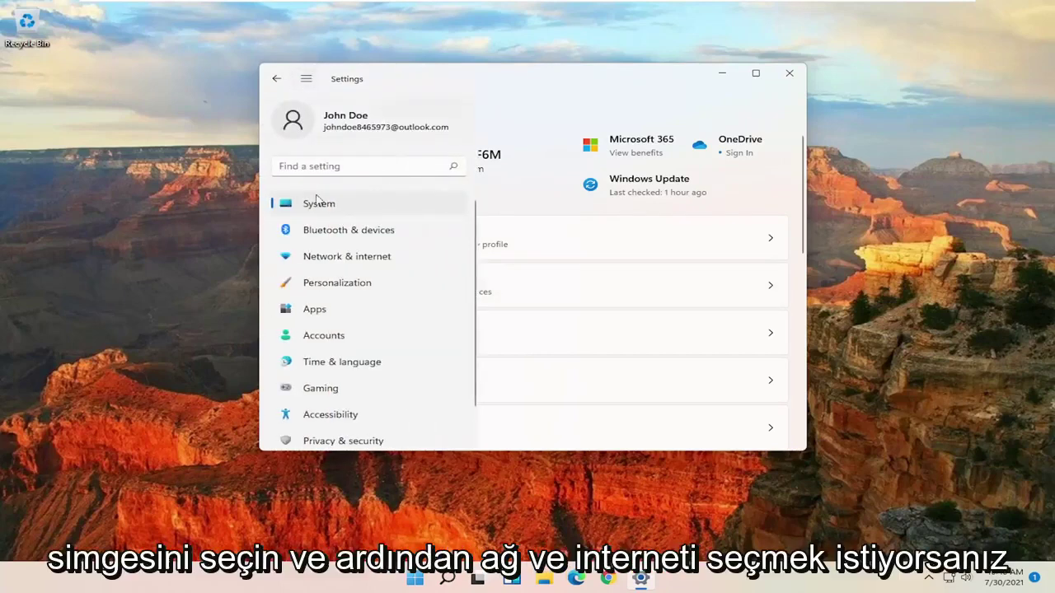
{"action": "left_click", "coordinate": [335, 267]}
Open the Network reset page within the advanced network settings.
{"action": "scroll", "coordinate": [428, 232], "scroll_direction": "down", "scroll_amount": 3}
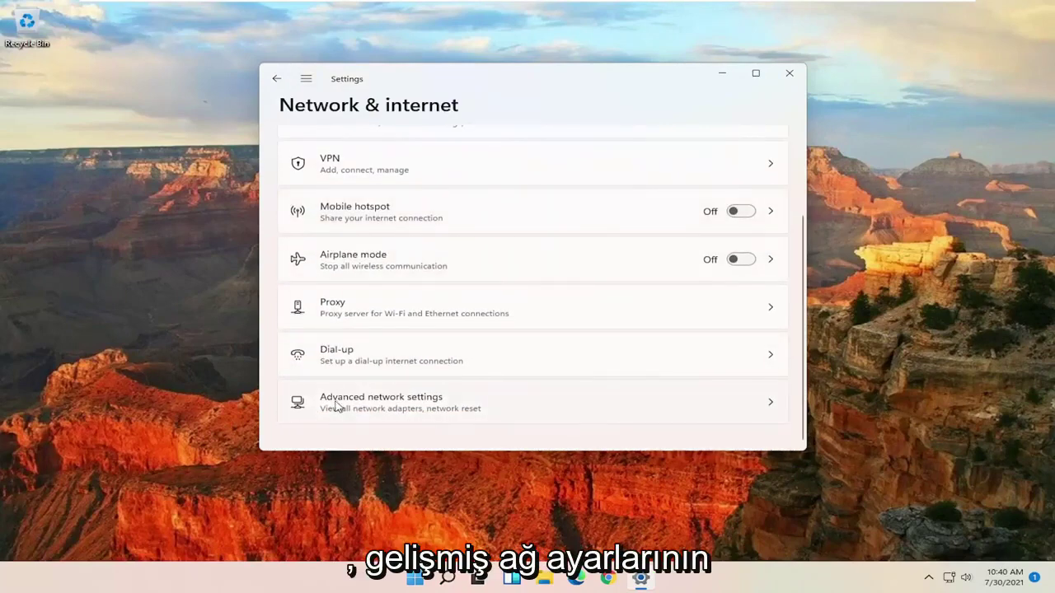
{"action": "left_click", "coordinate": [447, 408]}
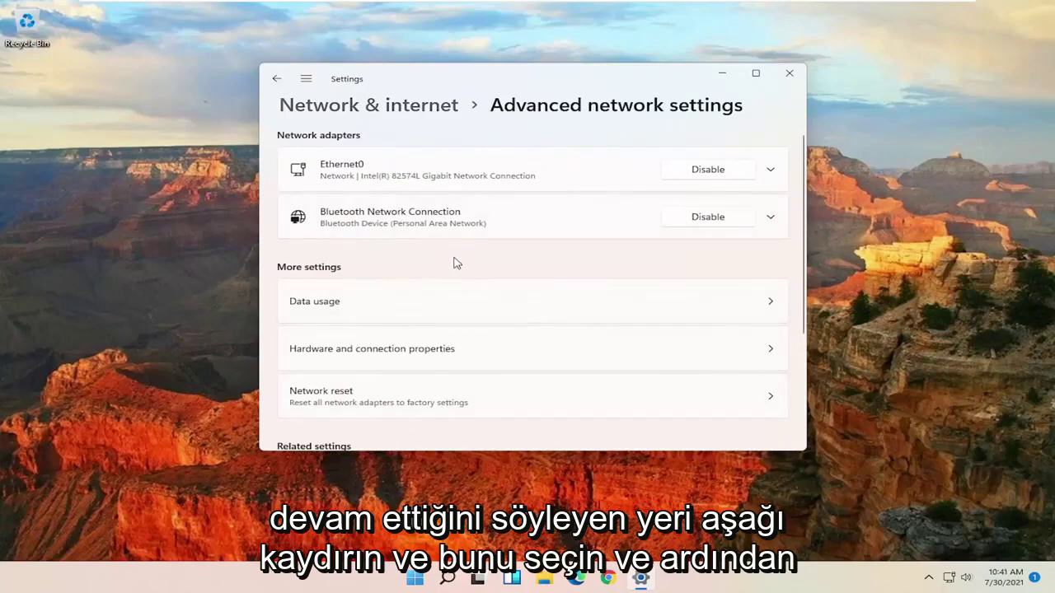
{"action": "scroll", "coordinate": [449, 265], "scroll_direction": "down", "scroll_amount": 1}
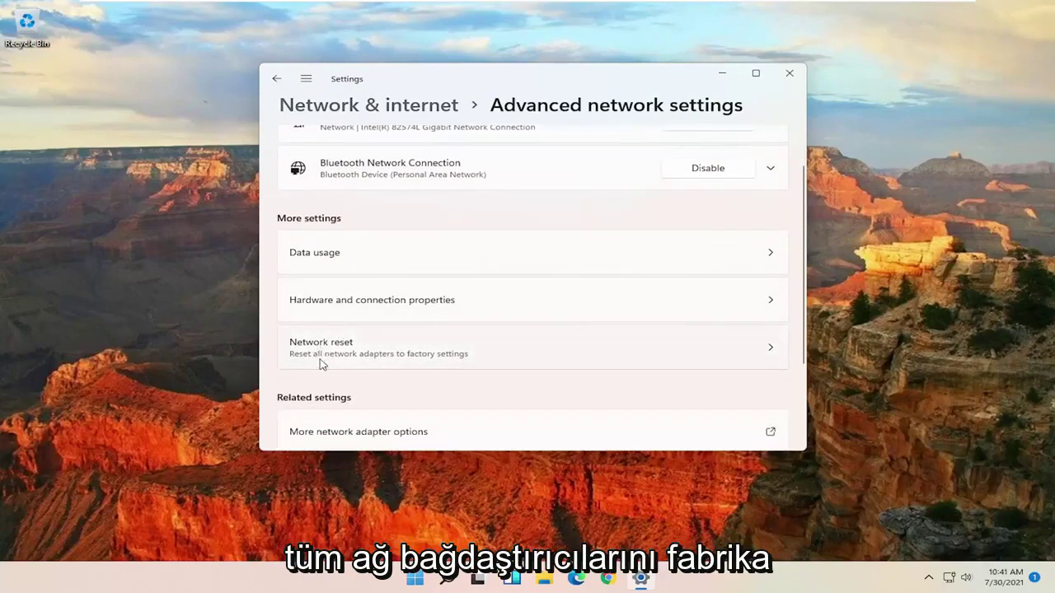
{"action": "left_click", "coordinate": [432, 357]}
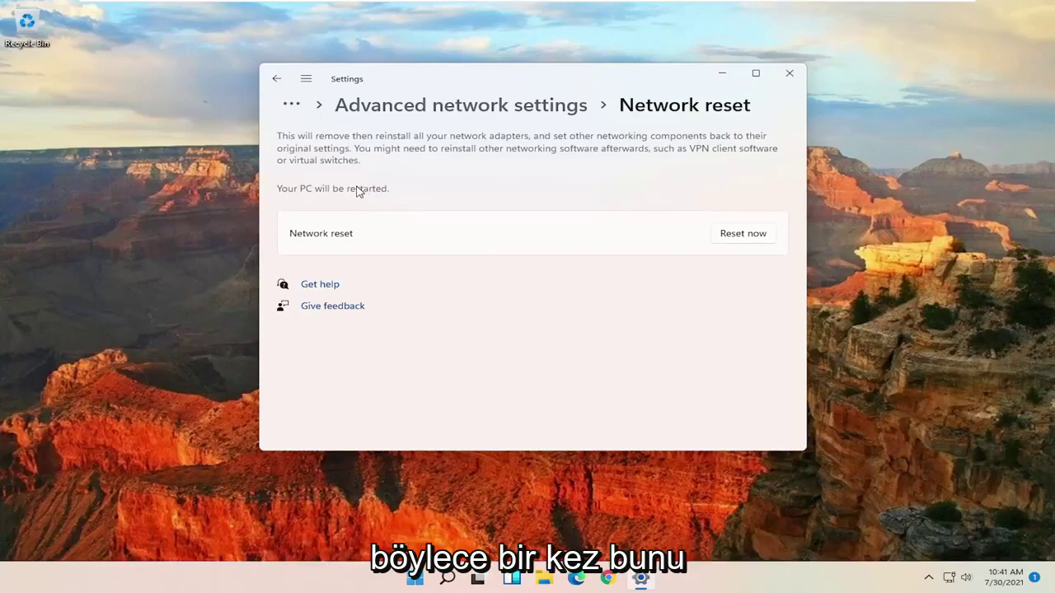
Reset the network settings, confirm the reset, and dismiss the sign-out notice.
{"action": "left_click", "coordinate": [734, 236]}
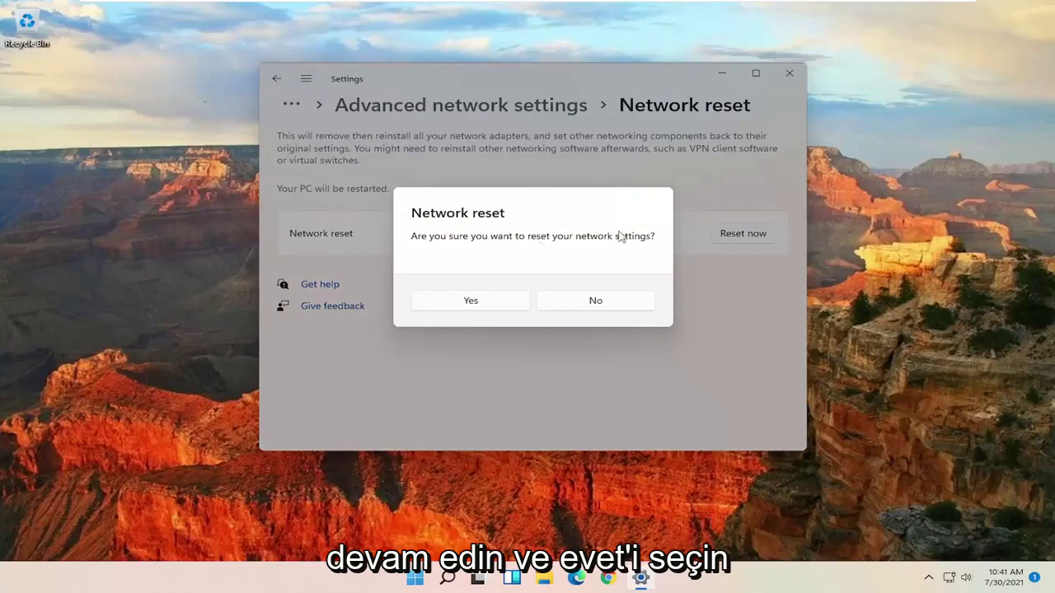
{"action": "left_click", "coordinate": [481, 306]}
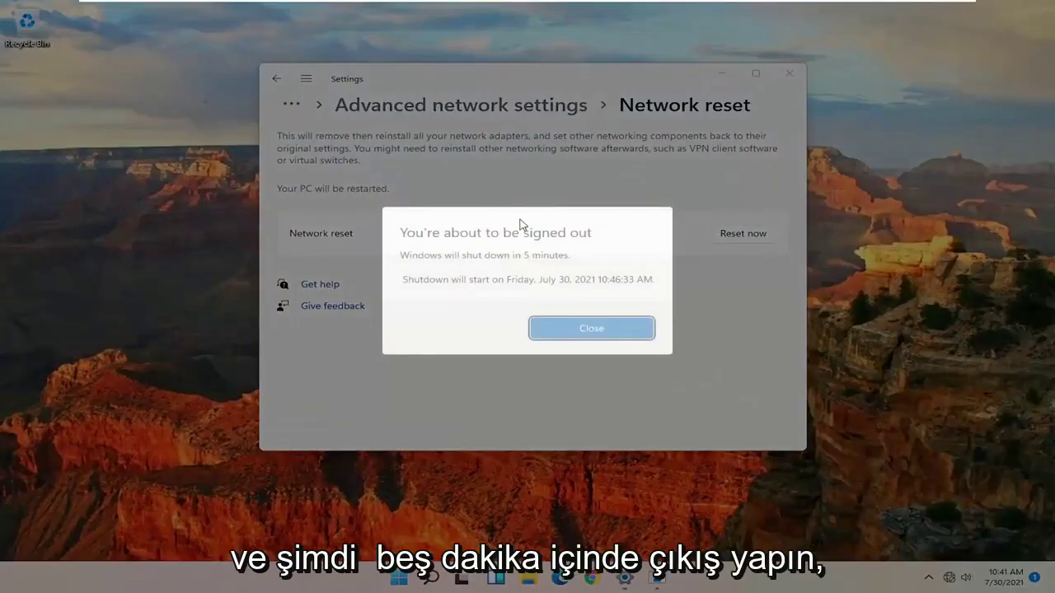
{"action": "left_click", "coordinate": [591, 329]}
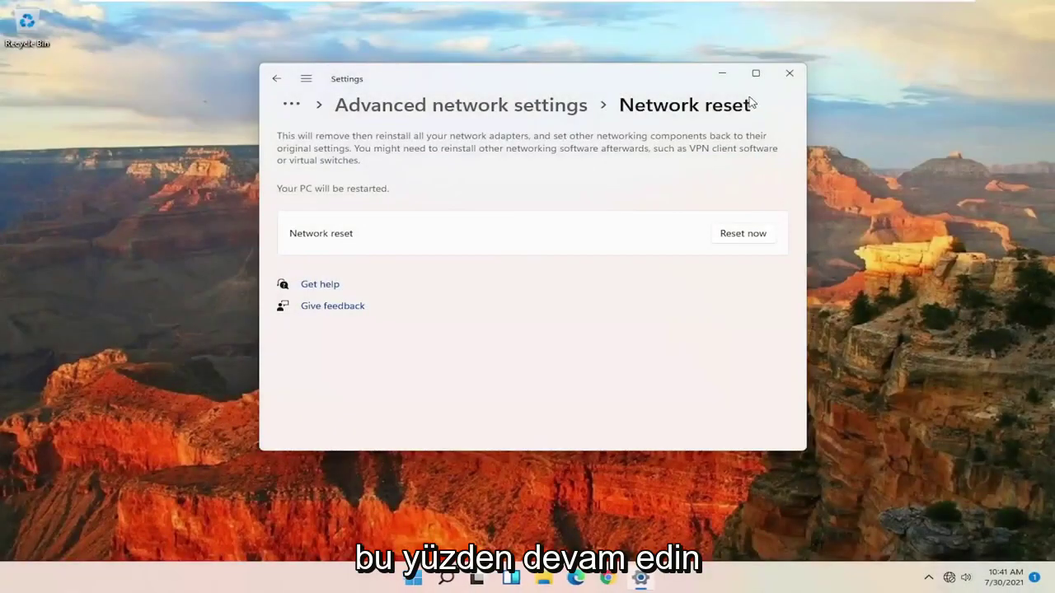
Close the Settings window and restart the computer.
{"action": "left_click", "coordinate": [788, 73]}
{"action": "right_click", "coordinate": [432, 580]}
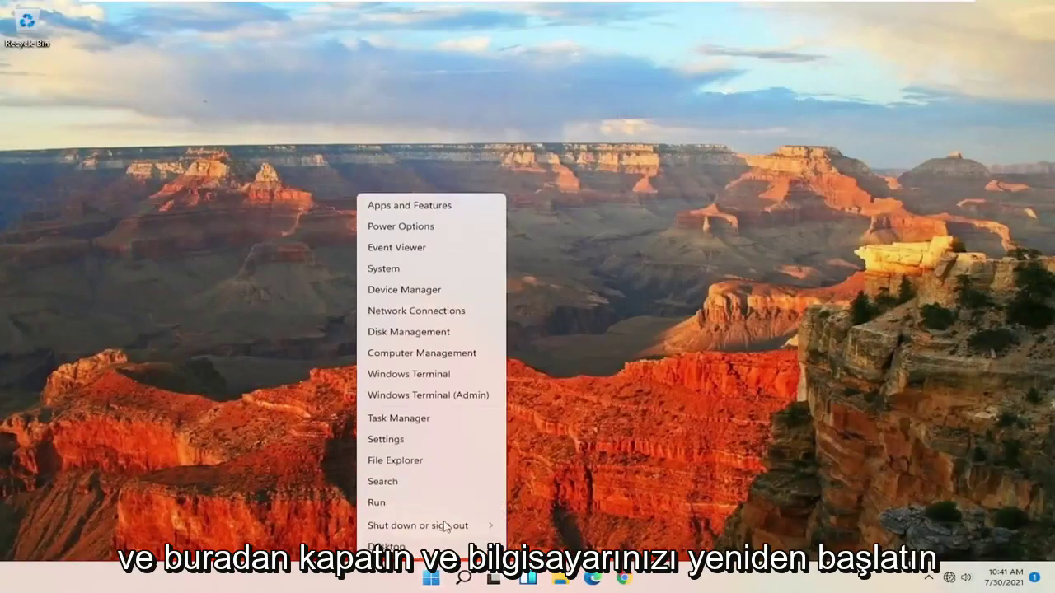
{"action": "mouse_move", "coordinate": [439, 527]}
{"action": "left_click", "coordinate": [530, 548]}
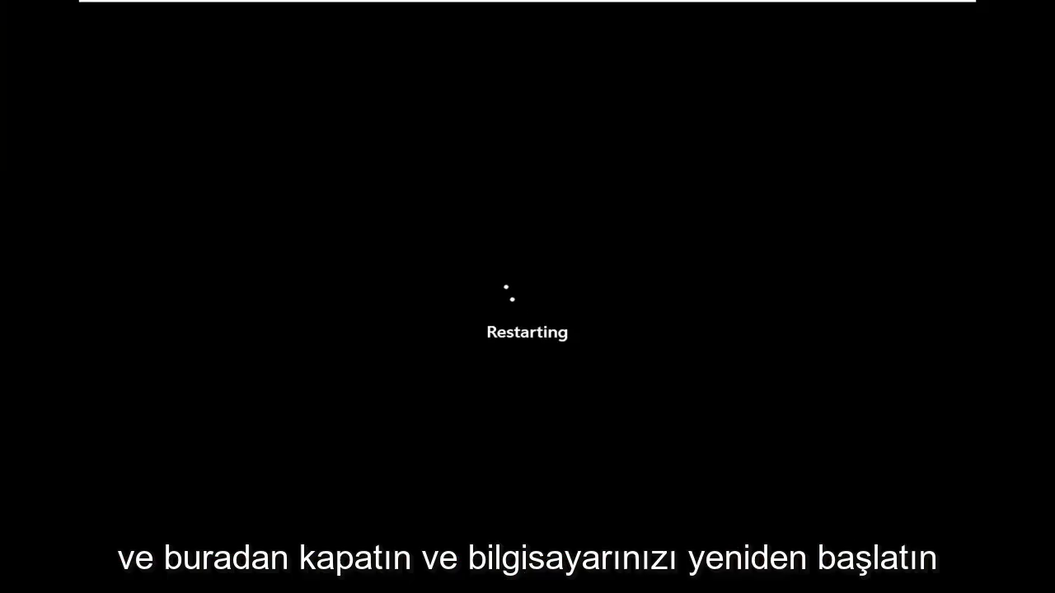